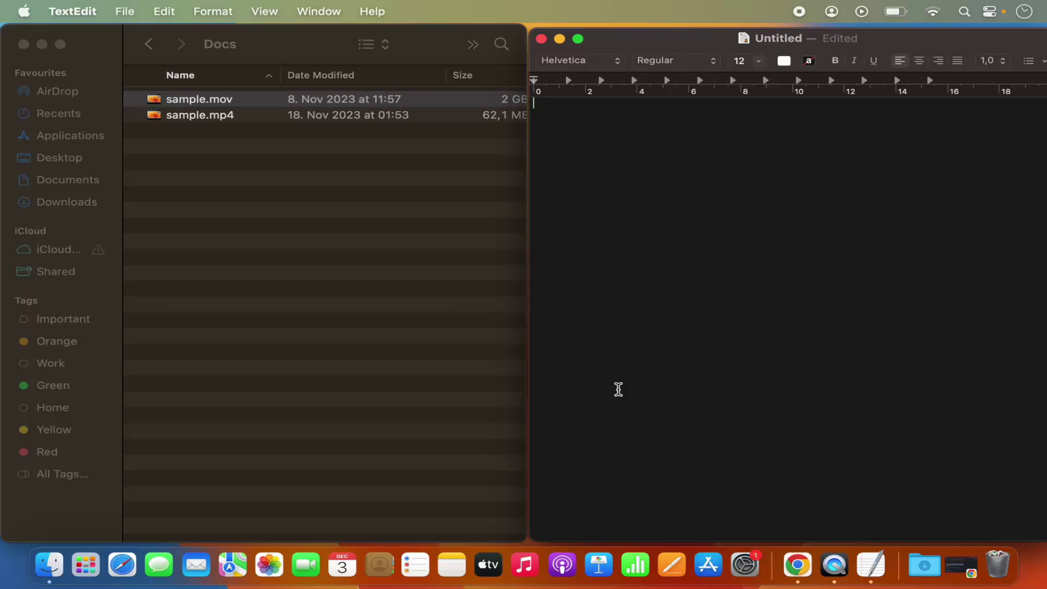
Select sample.mov in the Finder Docs window, bringing Finder forward
click(253, 161)
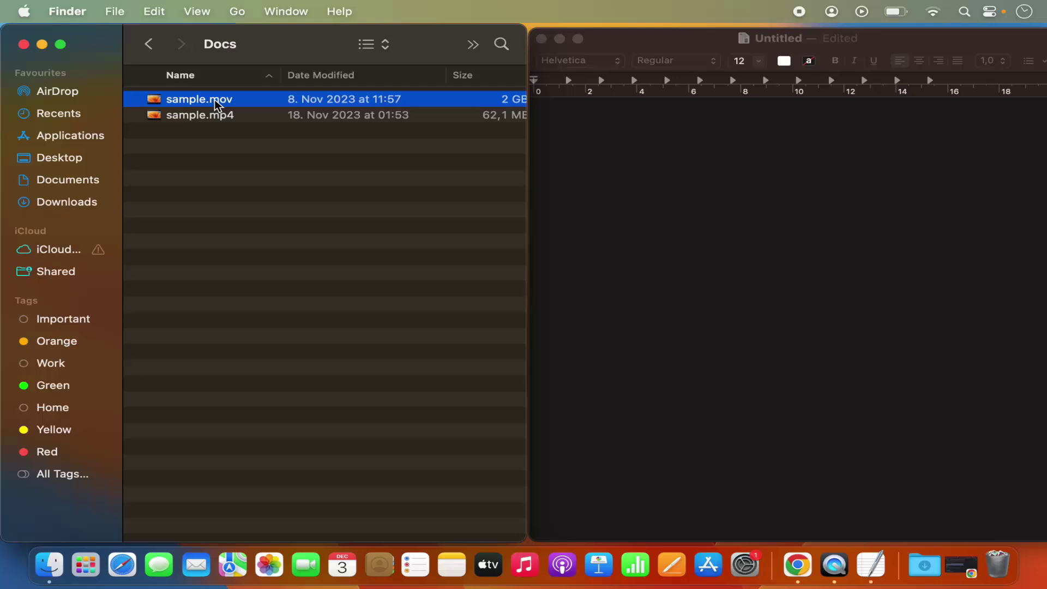
Copy sample.mov as a pathname from its Option-revealed shortcut menu
right_click(216, 105)
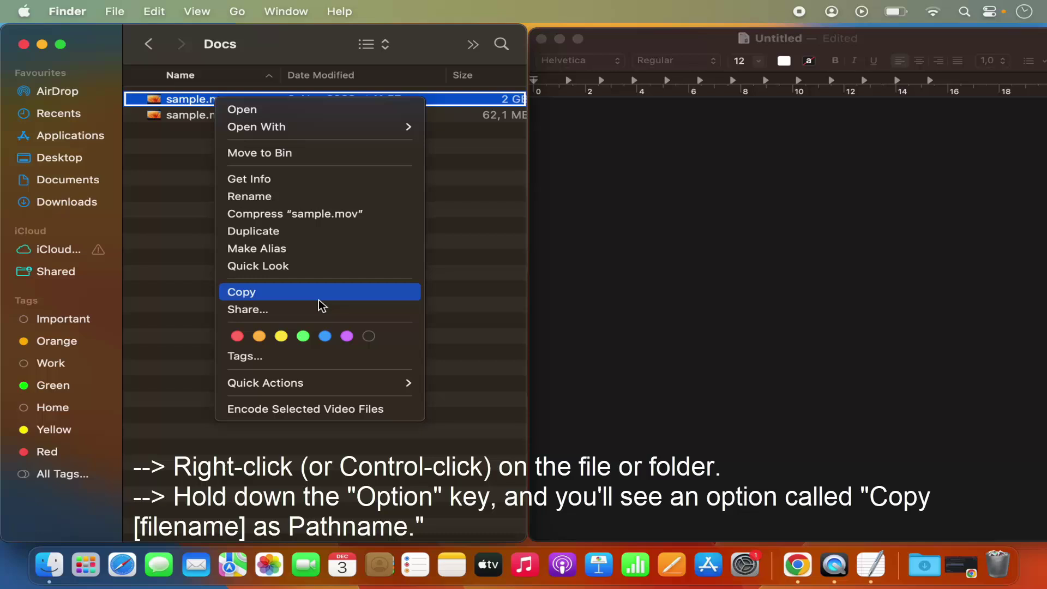
key(alt)
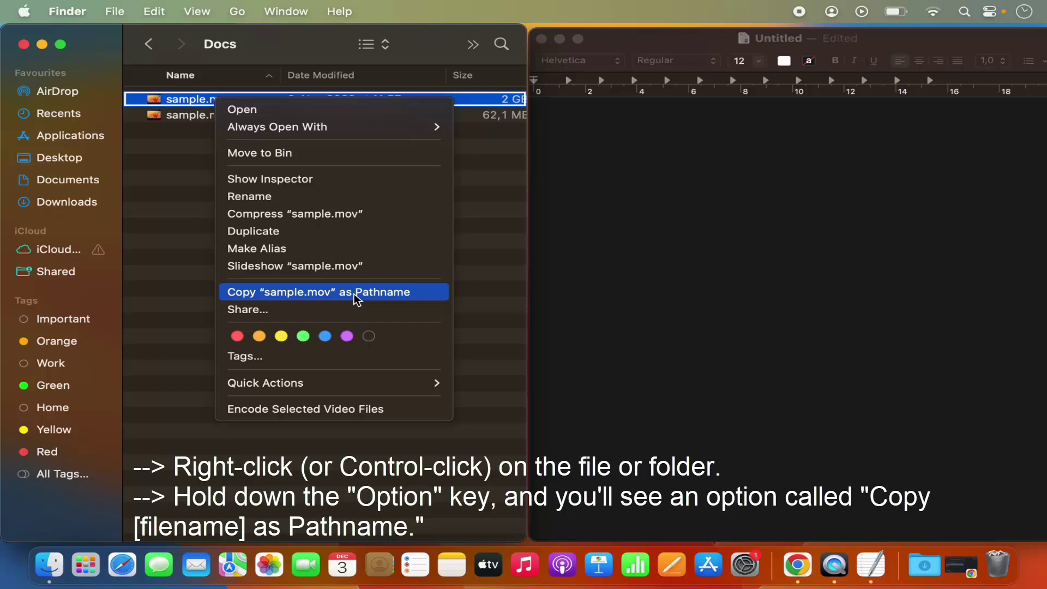
key(alt)
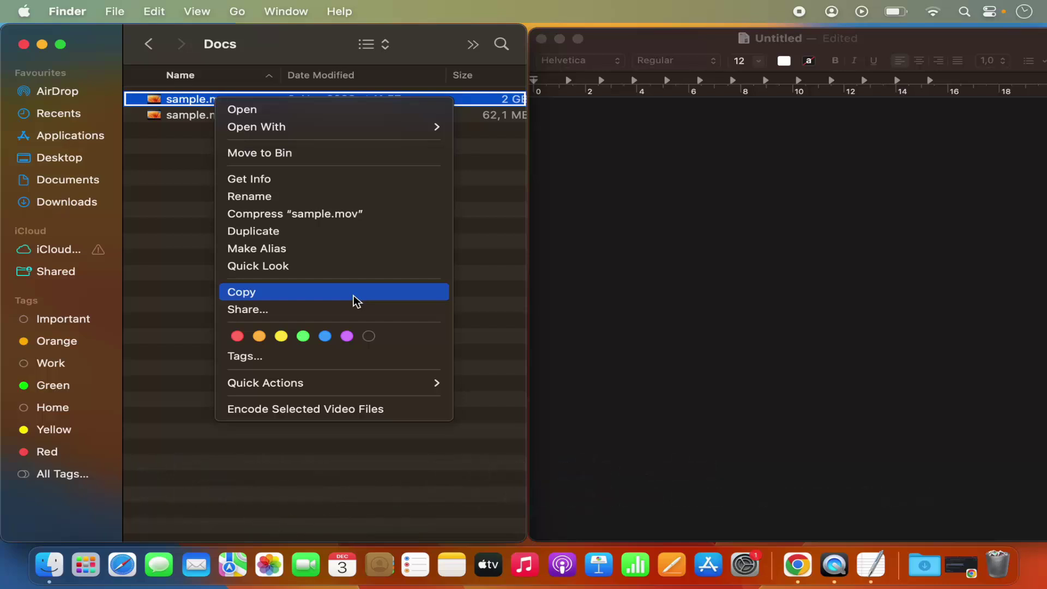
key(alt)
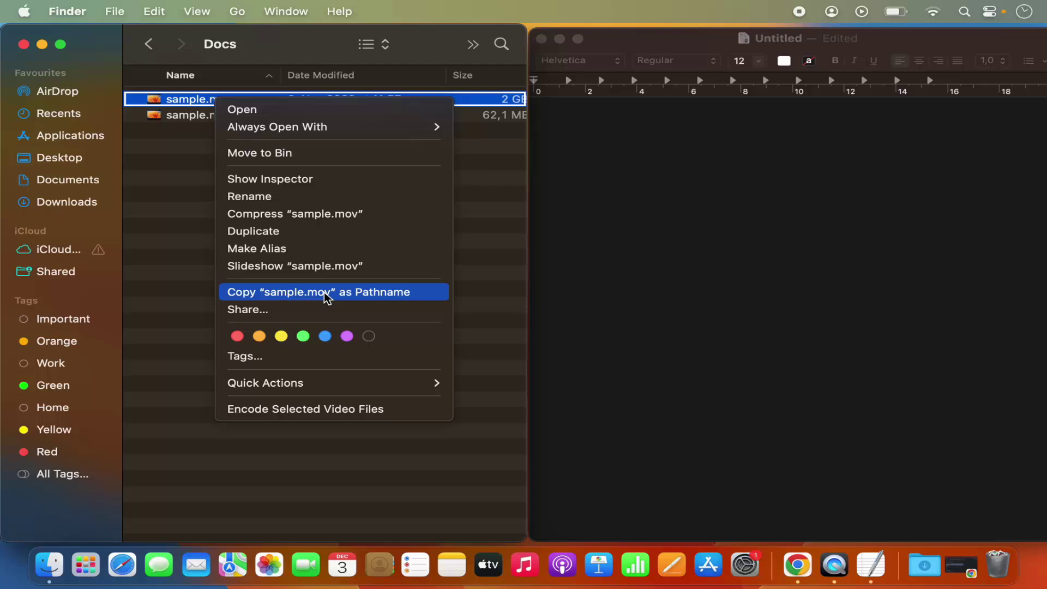
click(325, 295)
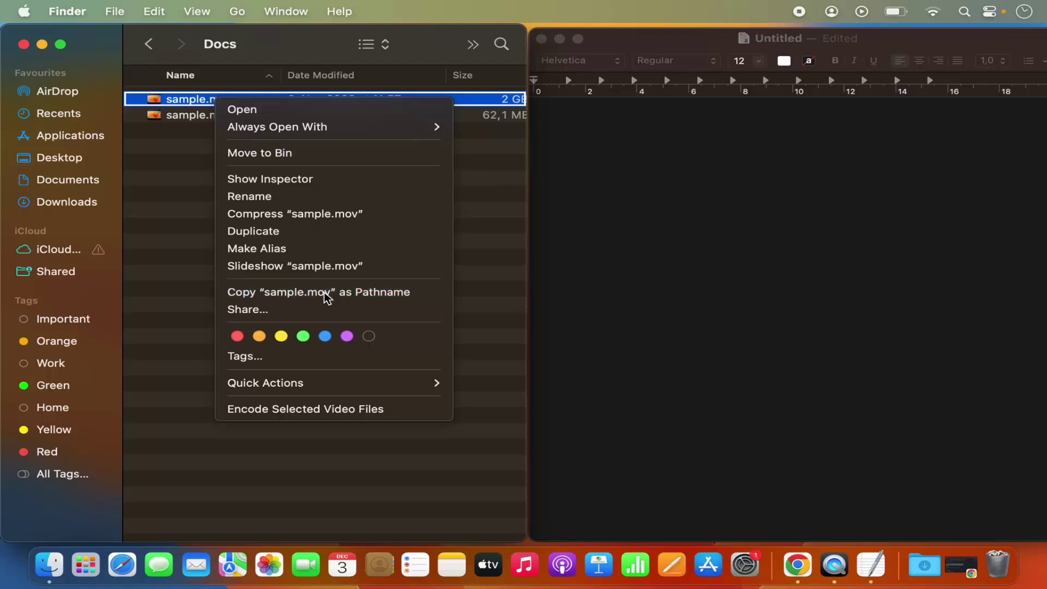
Widen the TextEdit window, paste sample.mov's path into it, and switch back to Finder
click(648, 209)
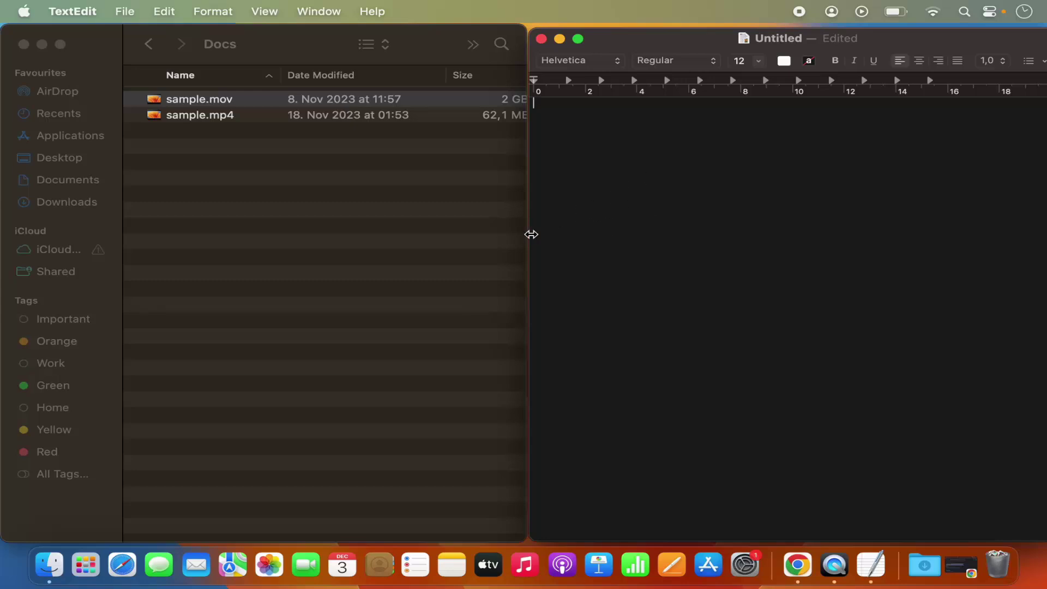
drag(530, 234, 466, 228)
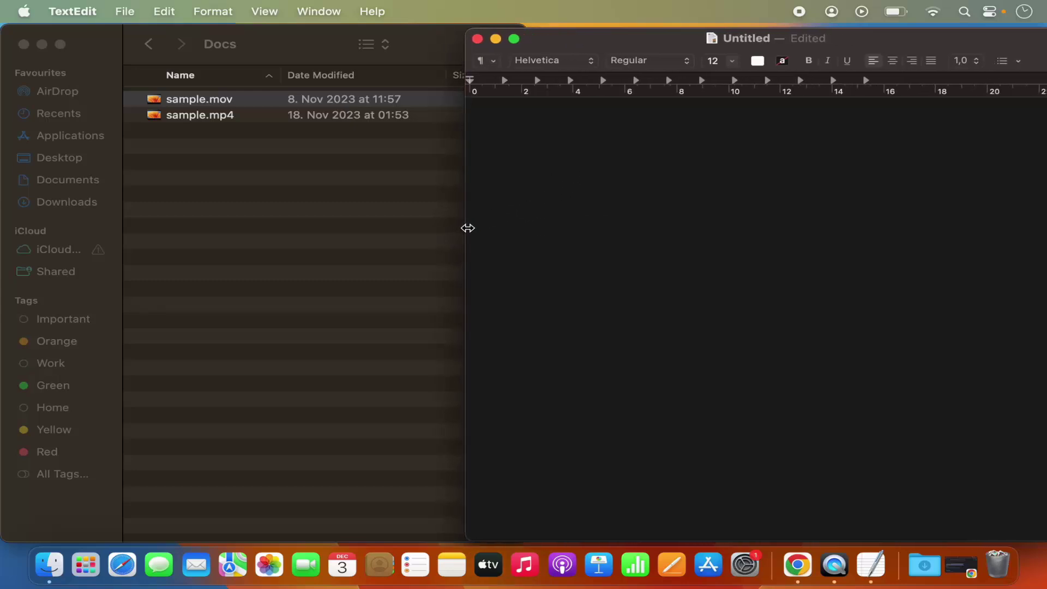
key(super+v)
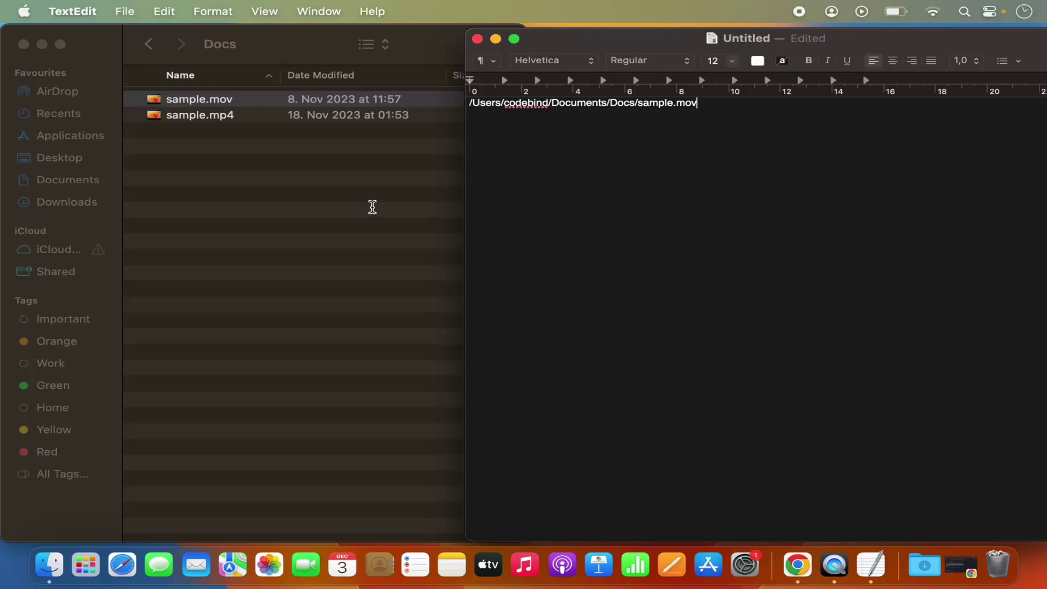
key(super+Tab)
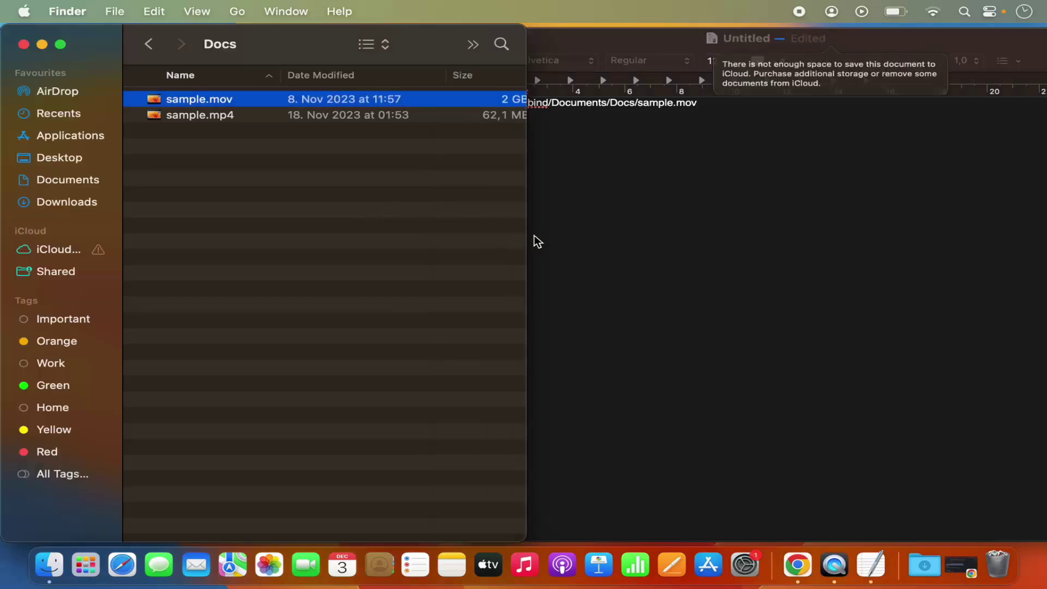
Widen the Finder Docs window to show the Kind column, dismissing the Dock menu
drag(527, 242, 680, 285)
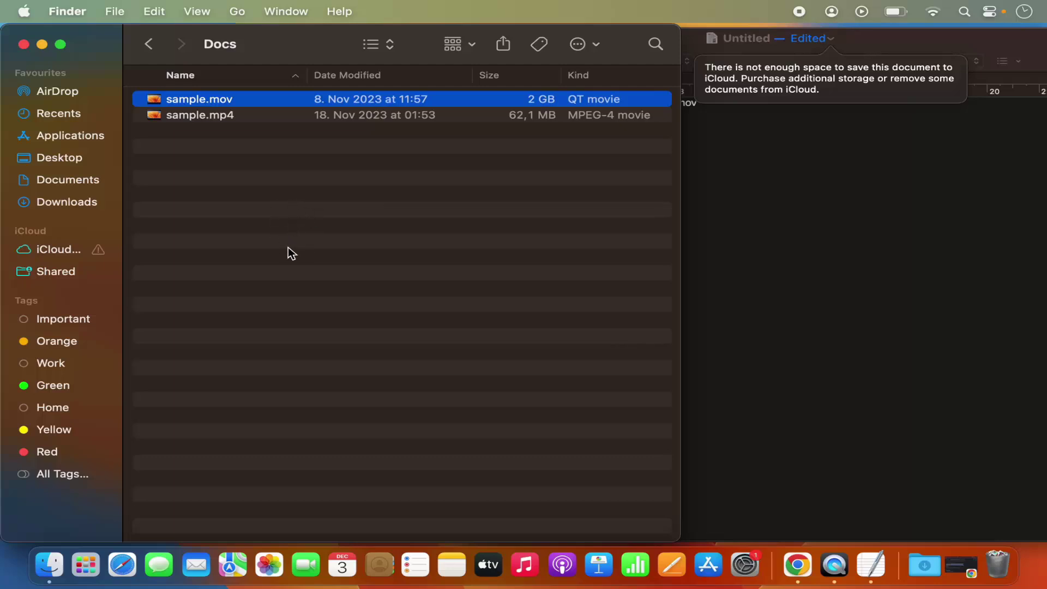
right_click(51, 570)
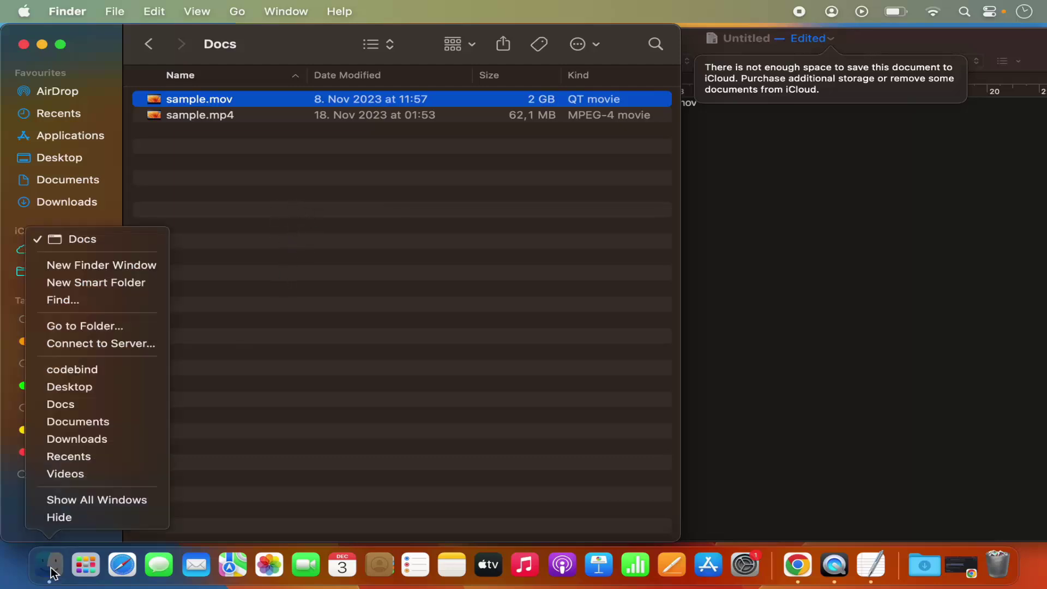
click(253, 314)
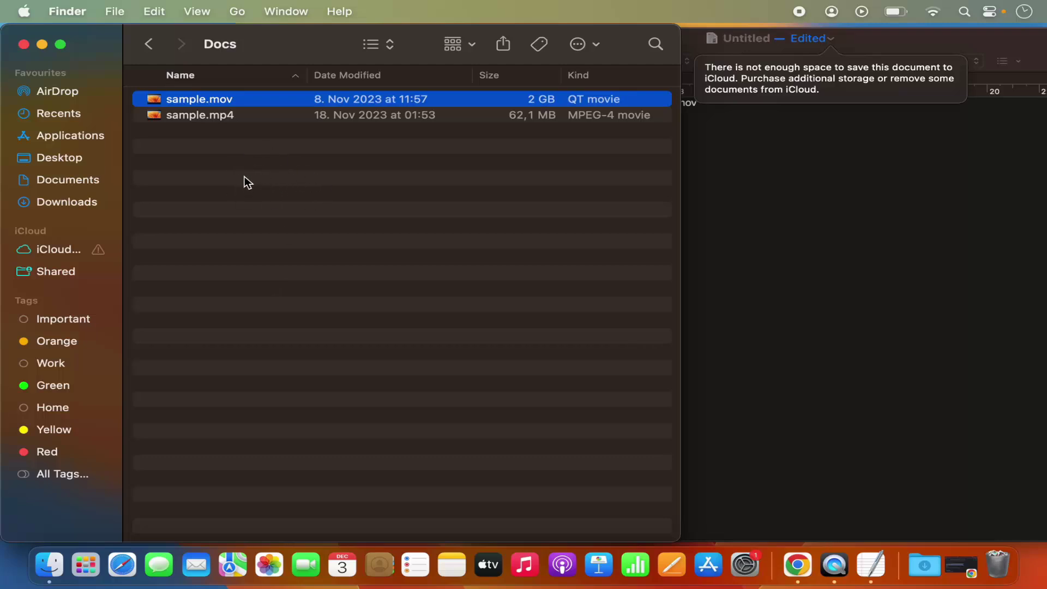
Turn on Show Path Bar from Finder's View menu
click(198, 11)
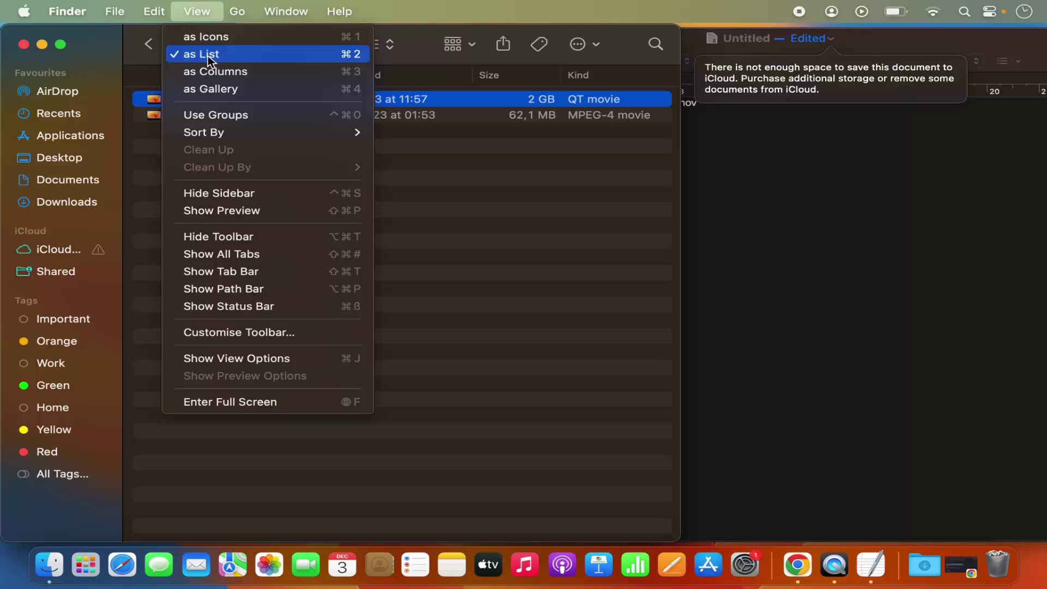
click(236, 292)
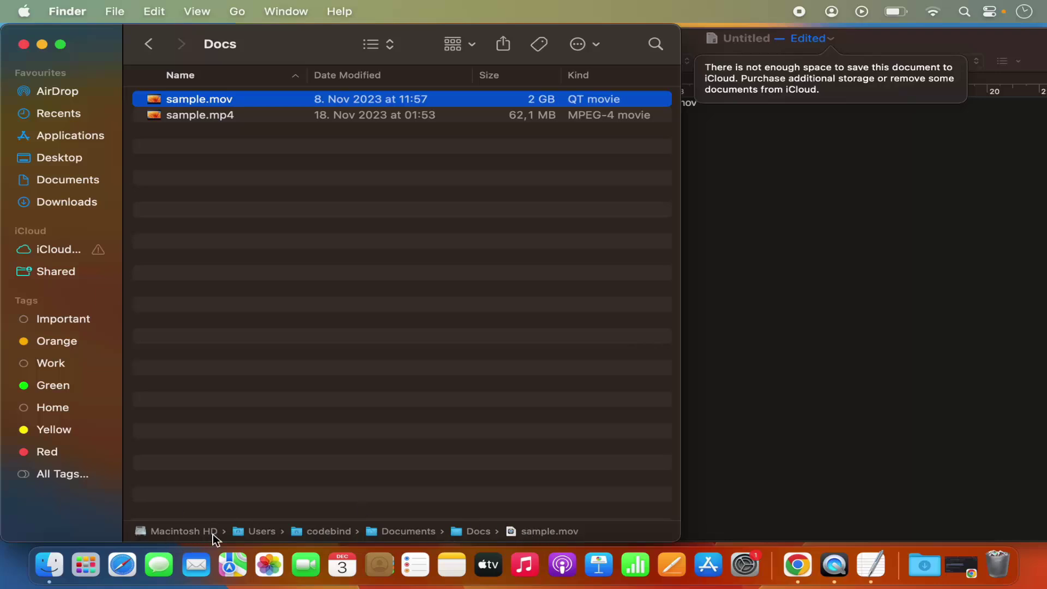
Copy sample.mov as a pathname from its path bar entry
right_click(537, 531)
key(Escape)
right_click(534, 531)
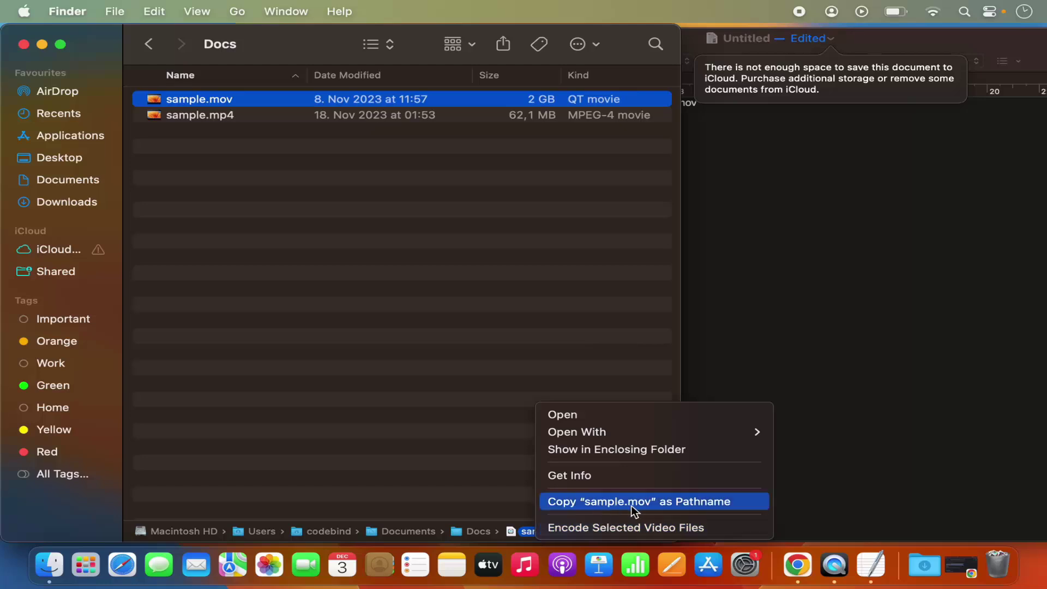
click(661, 502)
Paste /Users/codebind/Documents/Docs/sample.mov on a new TextEdit line, then return to Finder
click(748, 356)
key(super+v)
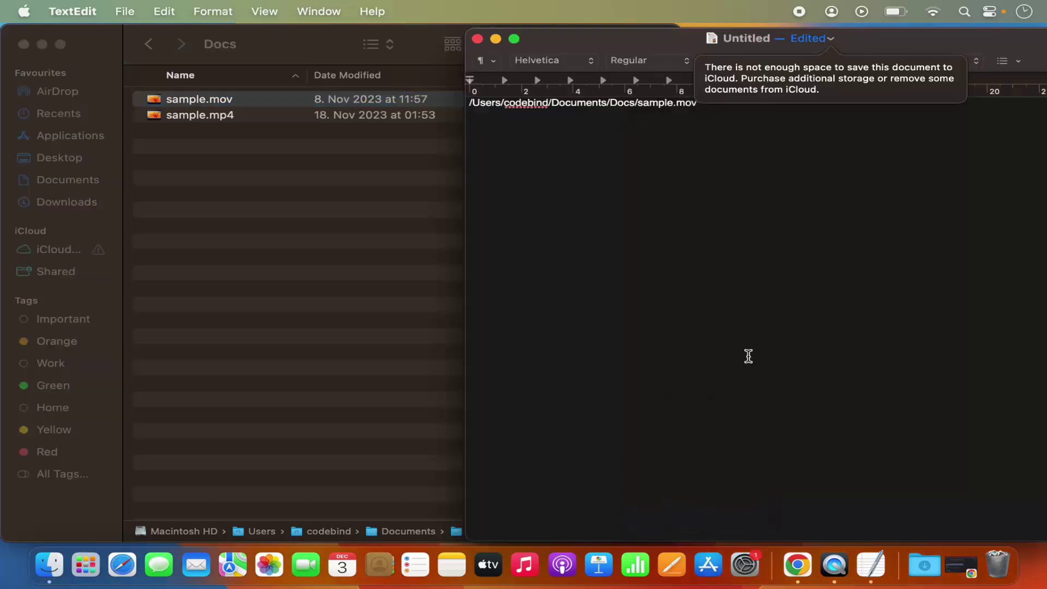
key(Return)
key(super+v)
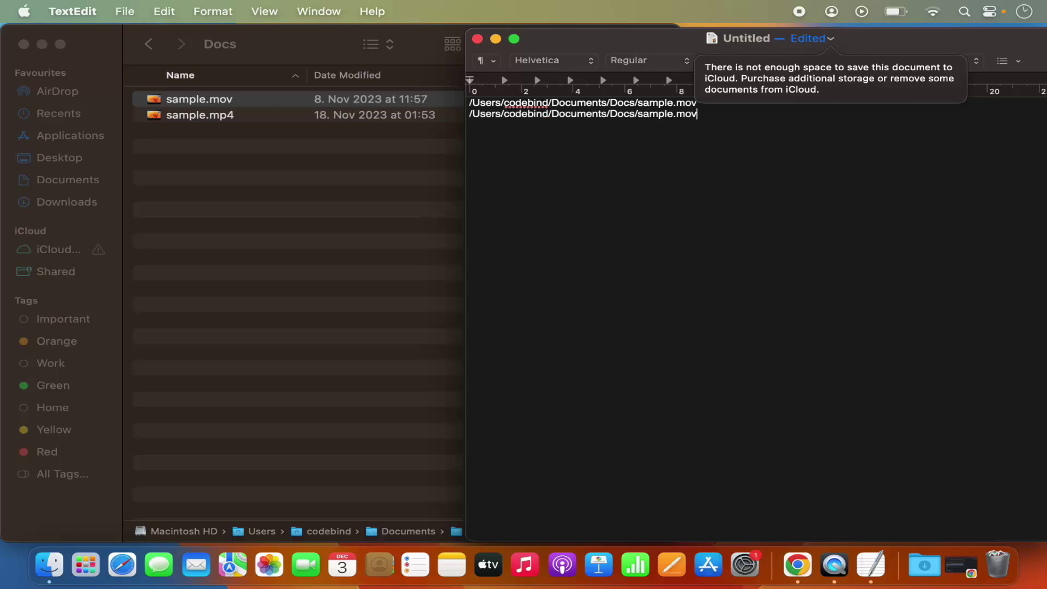
click(342, 377)
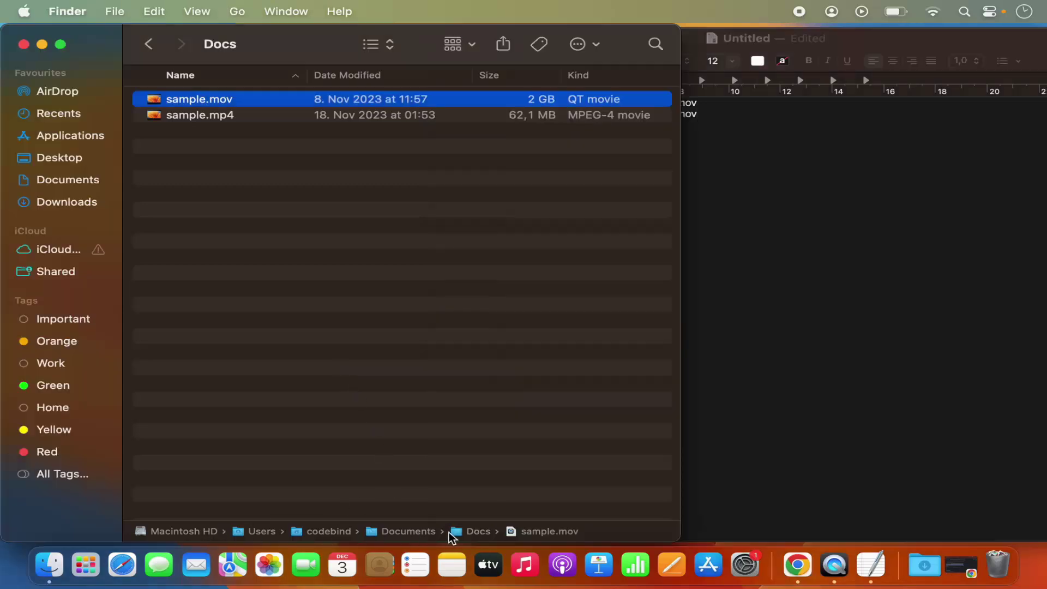
Open sample.mov's path bar menu, then bring the two-line TextEdit document to the front
right_click(543, 532)
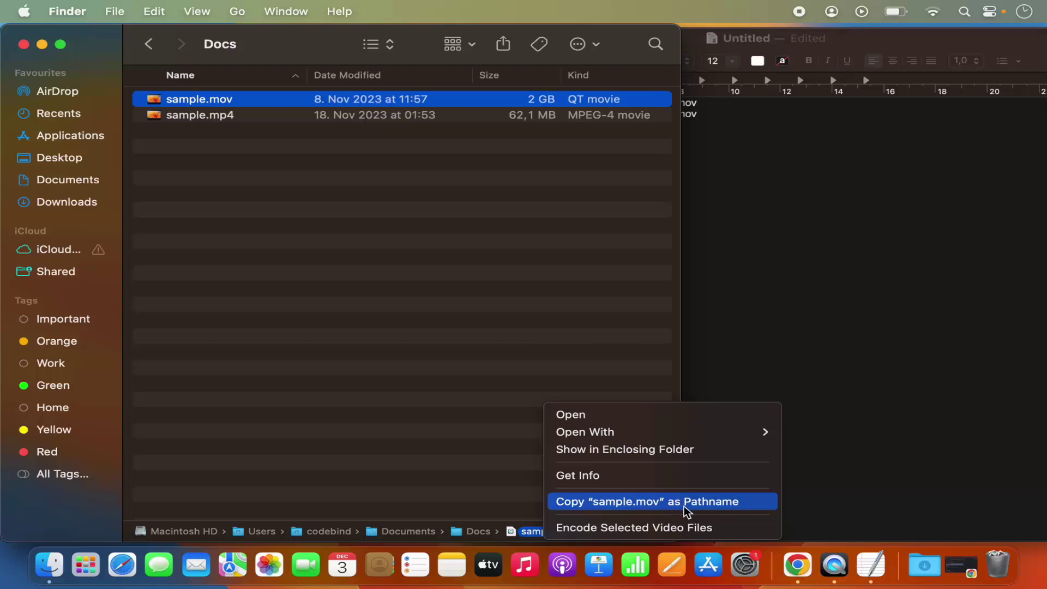
click(793, 352)
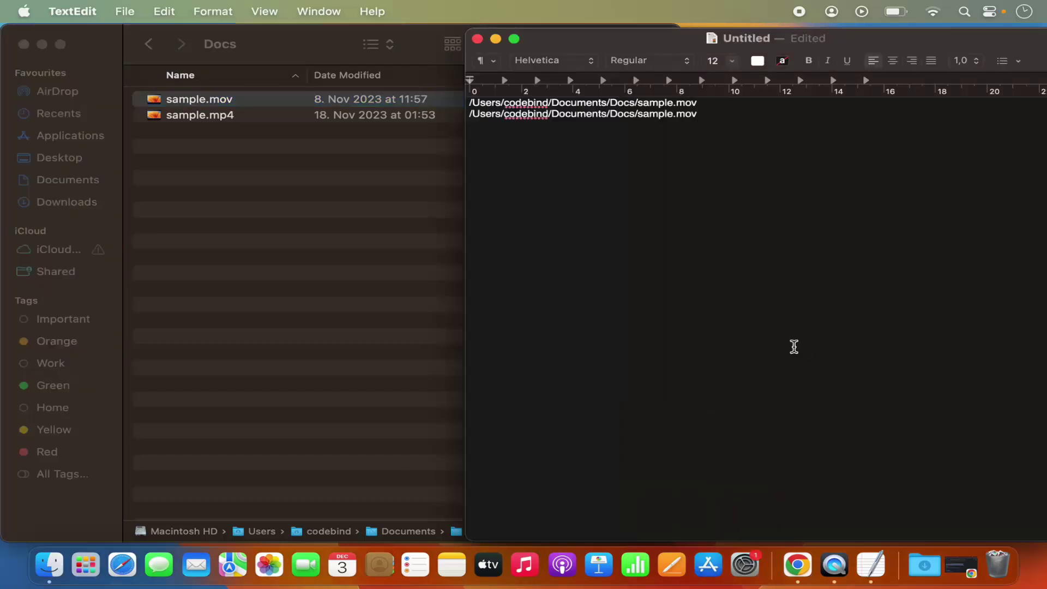